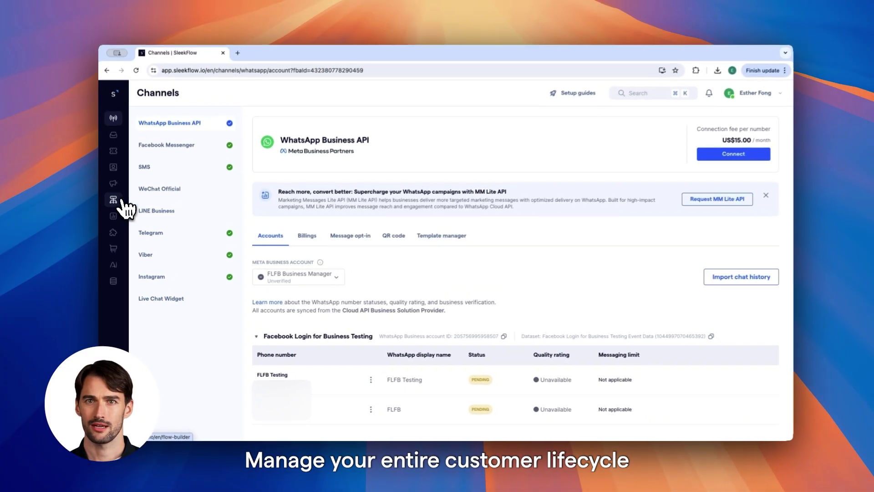
- Start a new flow from scratch named 'Lead Generation Automation'
left_click(120, 204)
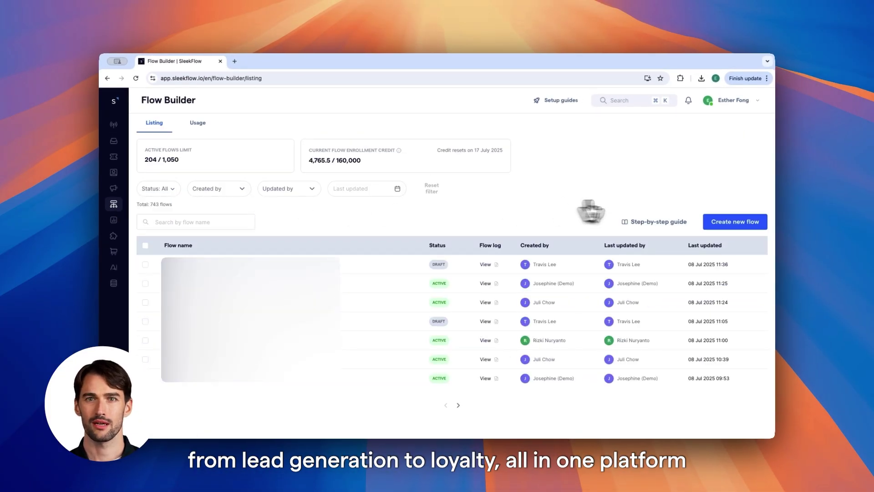
left_click(740, 221)
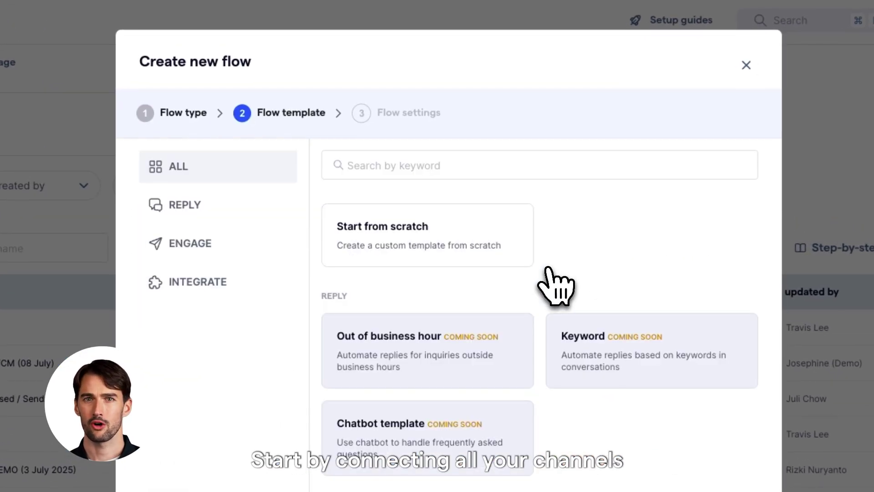
left_click(476, 239)
left_click(339, 191)
type("Lead Generation Automation")
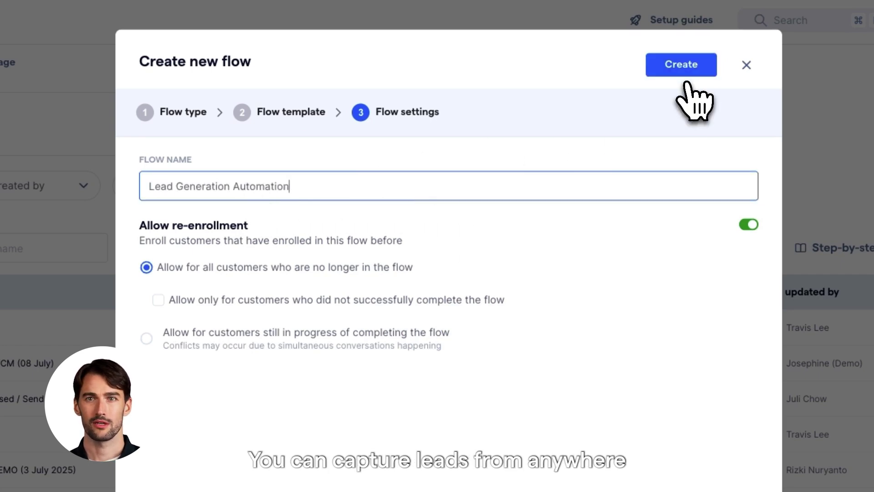
- Create the flow and set its trigger to Incoming message received
left_click(681, 66)
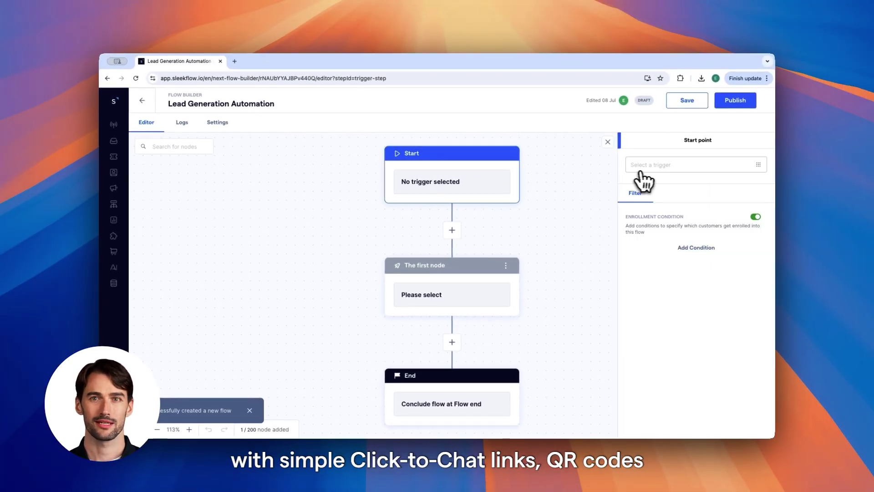
left_click(648, 168)
left_click(487, 200)
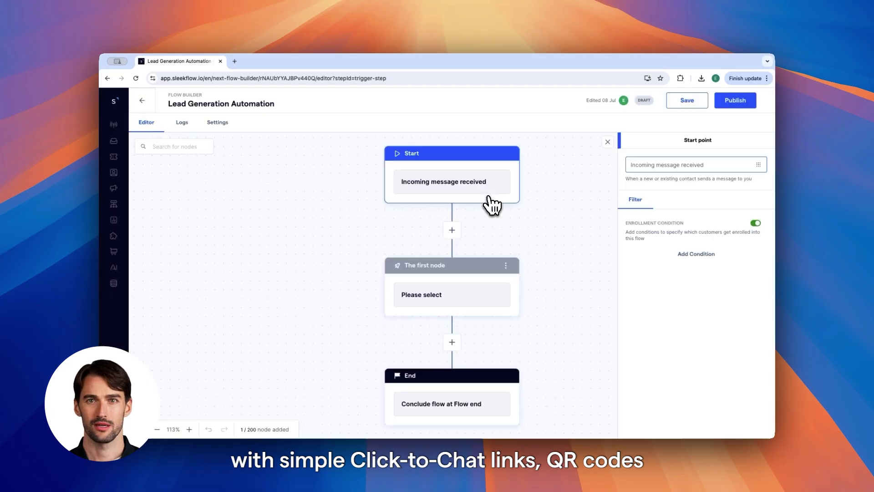
- Add an AgentFlow AI agent step working over the WhatsApp channel
left_click(467, 294)
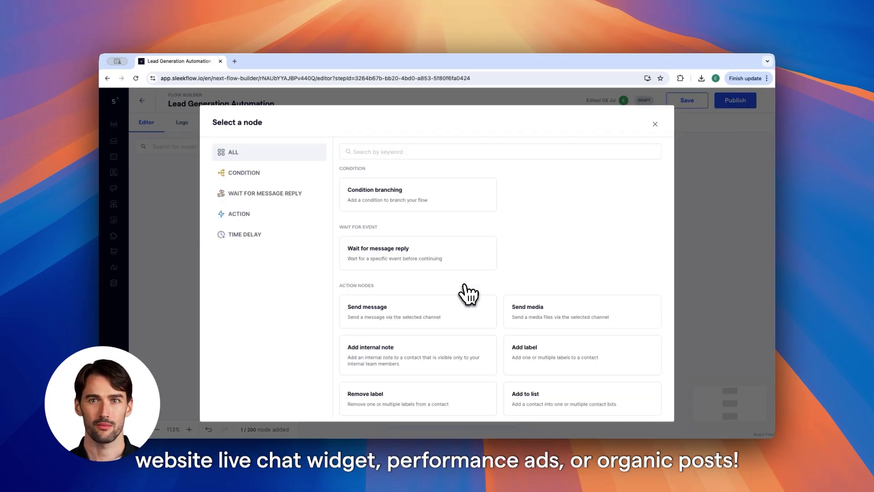
scroll(467, 293, "down", 3)
scroll(468, 294, "down", 2)
scroll(467, 293, "down", 4)
scroll(468, 293, "down", 2)
scroll(467, 293, "down", 3)
left_click(527, 348)
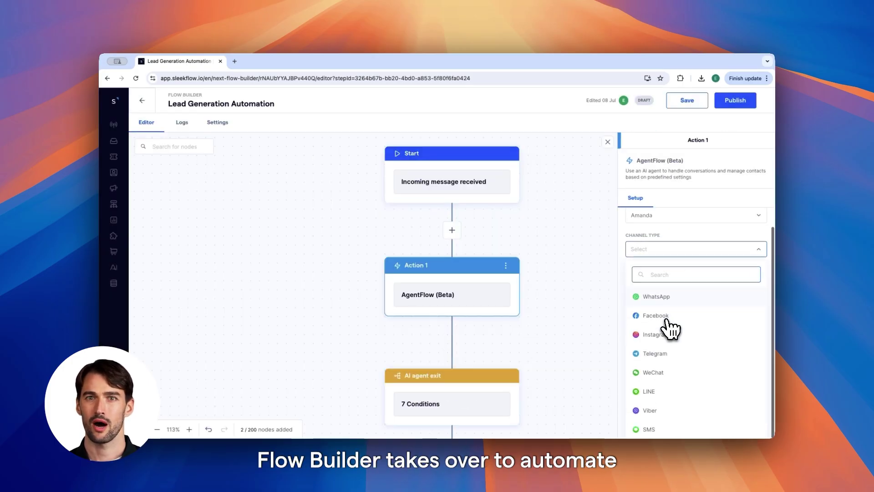
left_click(673, 303)
- Add an Assign to step under the AgentFlow exit branch
scroll(583, 341, "down", 4)
scroll(562, 348, "down", 3)
scroll(562, 349, "down", 3)
left_click(493, 302)
left_click(416, 151)
type("assign")
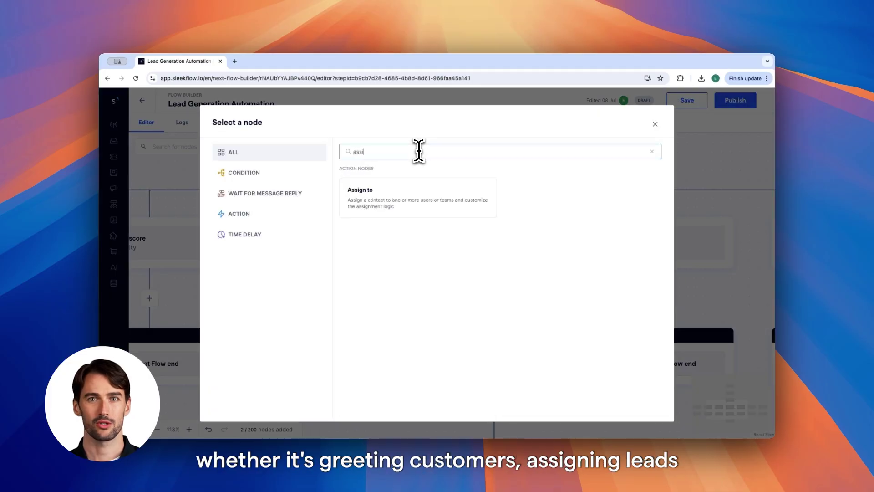
left_click(419, 205)
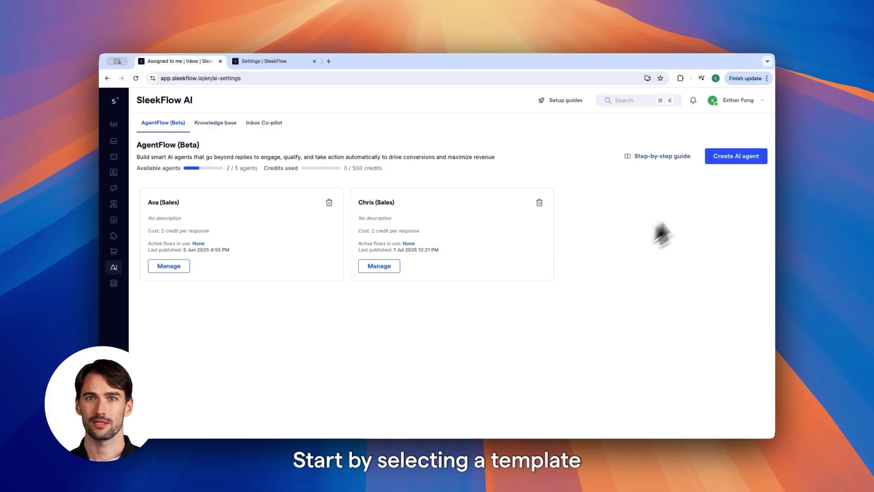
- Create a Sales growth AI agent named Amanda and bring up her knowledge source options
left_click(758, 157)
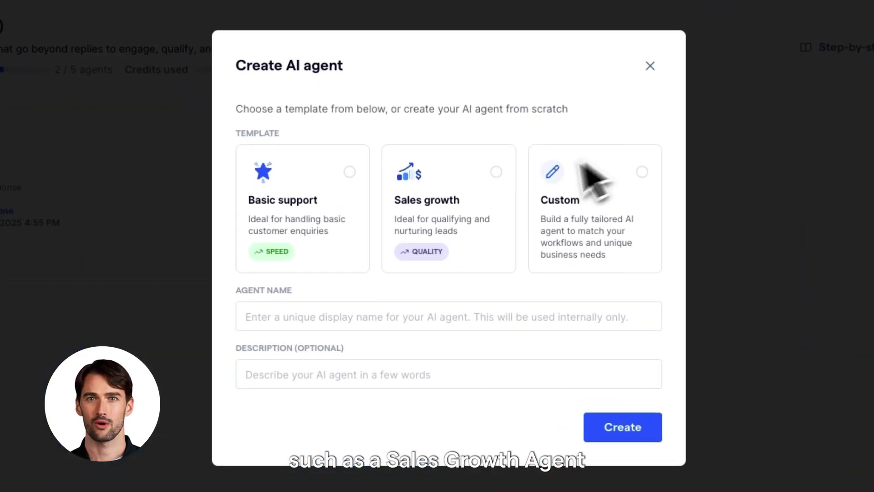
left_click(465, 218)
type("Amanda")
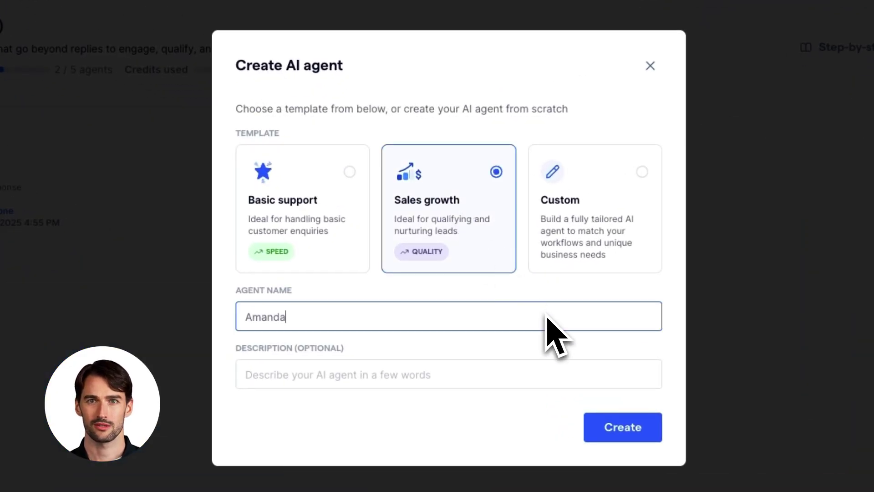
left_click(630, 430)
left_click(596, 127)
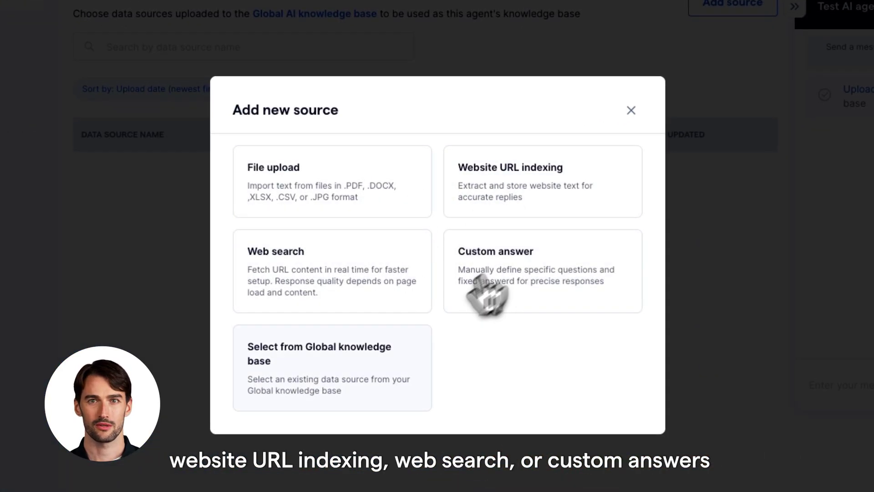
- Import the customer-stories website URL, scanning all subpages, into Amanda's knowledge base
left_click(469, 208)
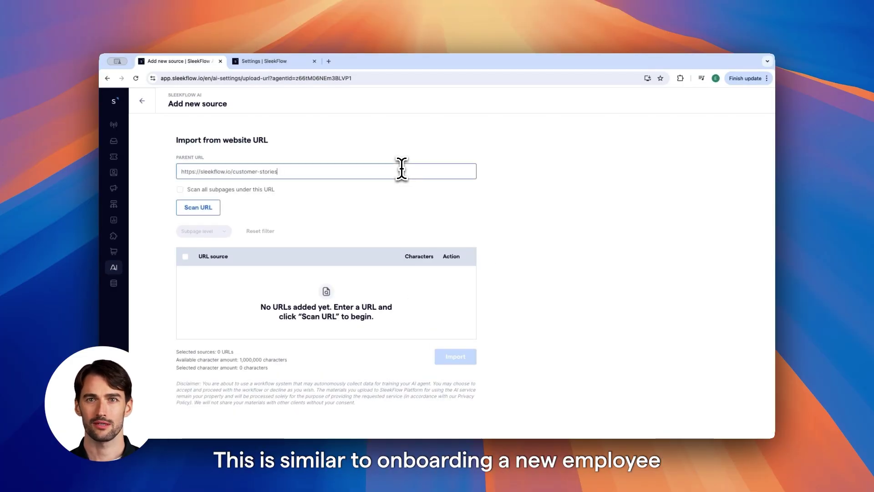
left_click(302, 169)
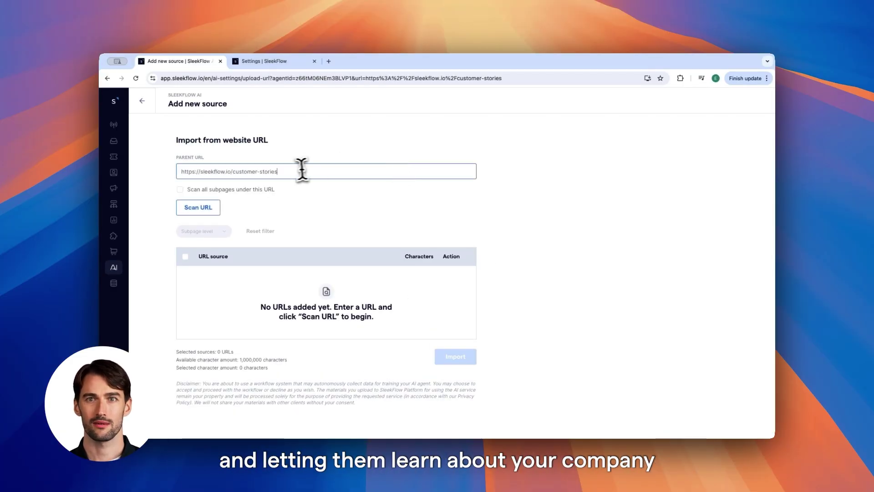
left_click(191, 209)
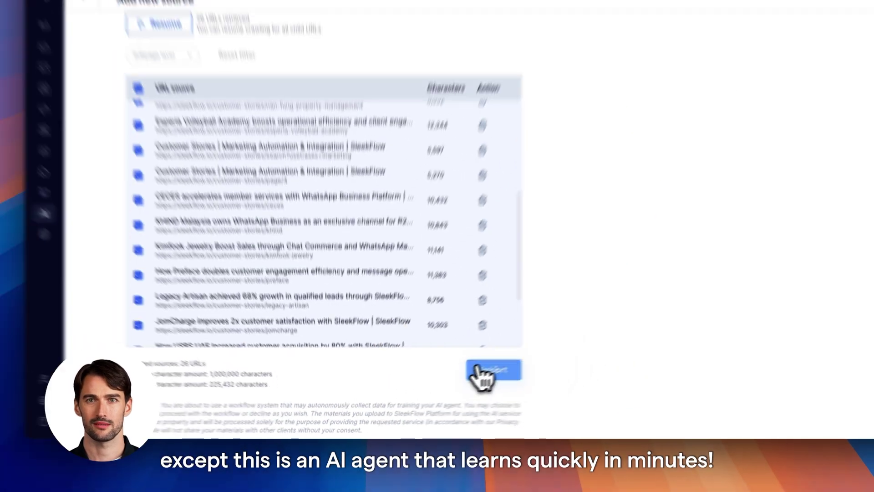
left_click(483, 376)
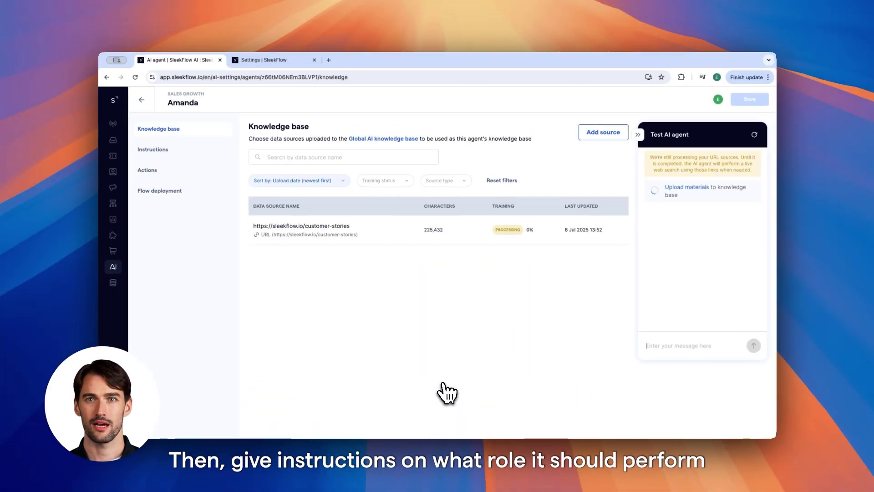
- Review Amanda's role instructions and the details of Guardrail 1
left_click(203, 154)
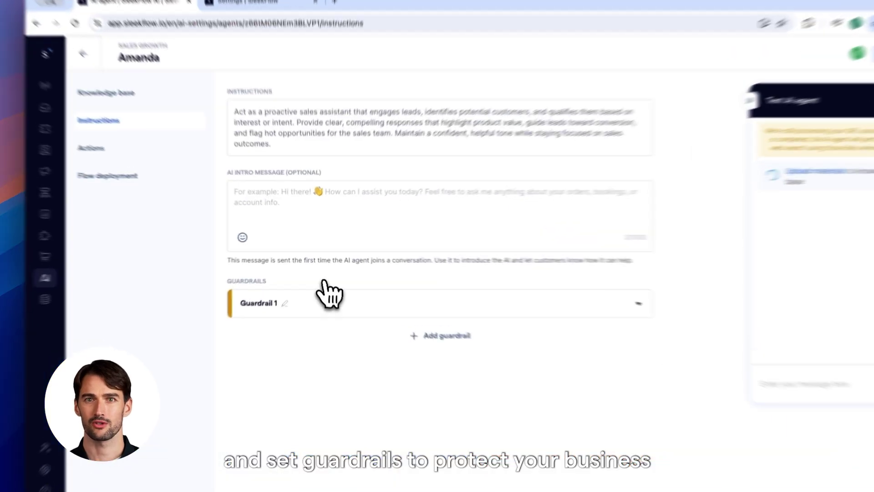
left_click(337, 286)
scroll(353, 315, "down", 3)
- Review Amanda's Send message action and the lead score weights and criteria
left_click(227, 171)
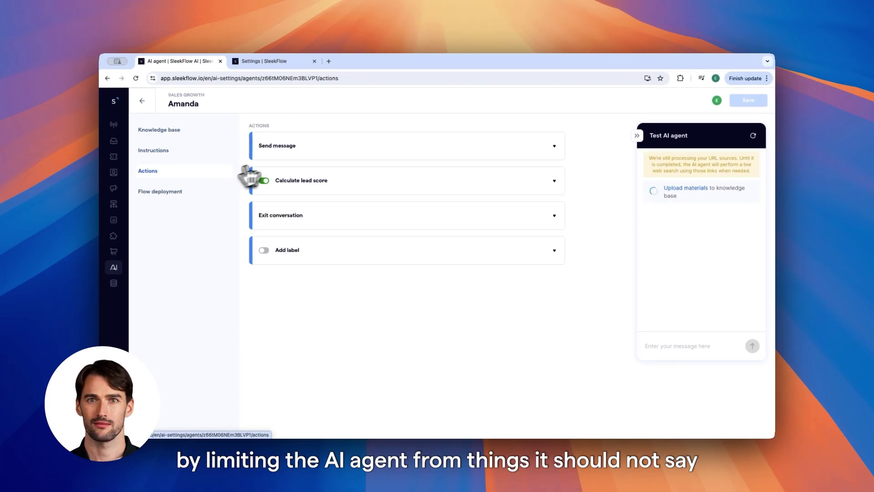
left_click(283, 148)
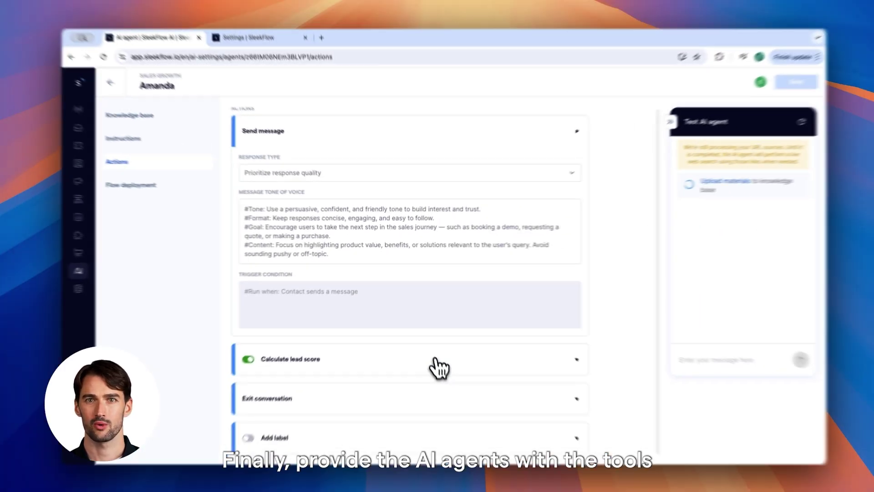
left_click(439, 364)
scroll(435, 357, "down", 3)
scroll(429, 347, "down", 1)
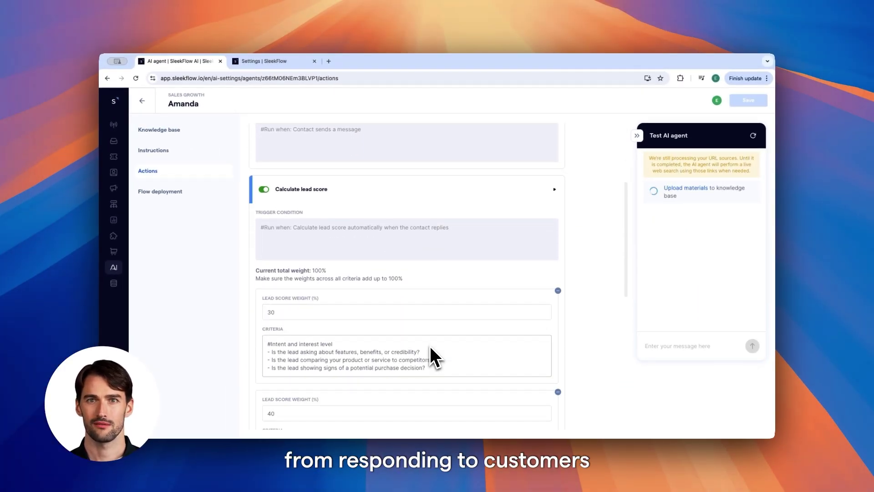
scroll(429, 347, "down", 5)
scroll(430, 345, "down", 2)
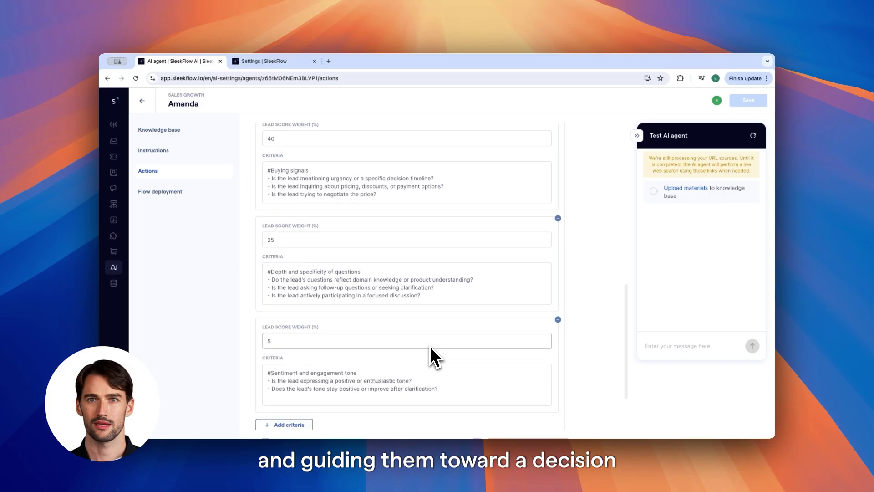
scroll(430, 346, "down", 2)
- Review the Exit conversation action's conditions
left_click(466, 378)
scroll(471, 385, "down", 2)
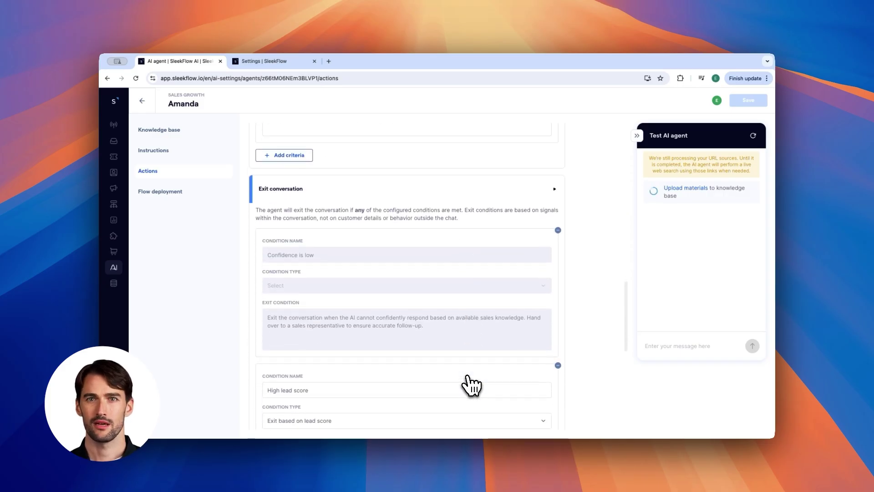
scroll(468, 376, "down", 2)
scroll(468, 376, "down", 2)
scroll(468, 376, "down", 1)
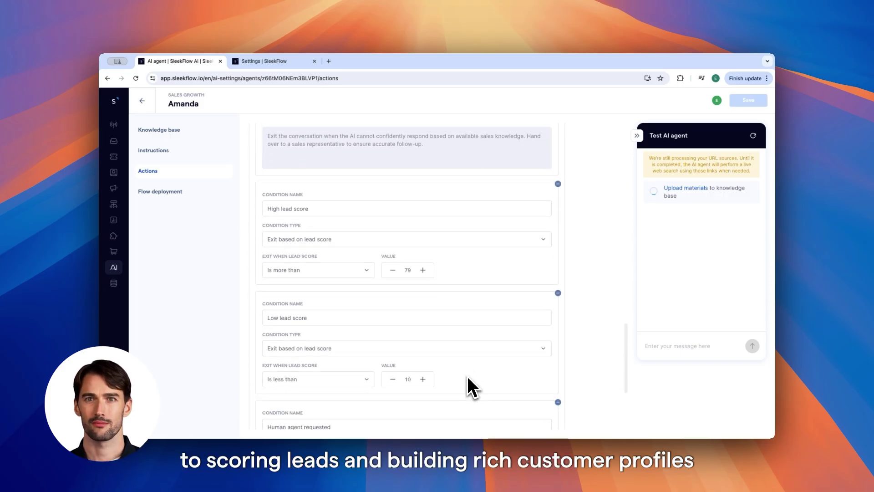
scroll(468, 378, "down", 2)
scroll(468, 377, "down", 1)
scroll(469, 382, "down", 1)
scroll(481, 413, "down", 2)
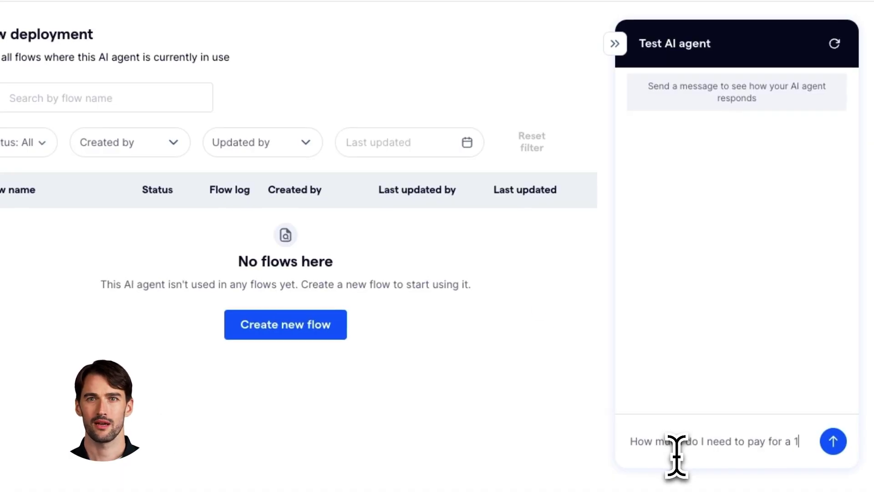
- Ask the test agent about 2-month membership pricing and the closest branch
type("2-month membership?")
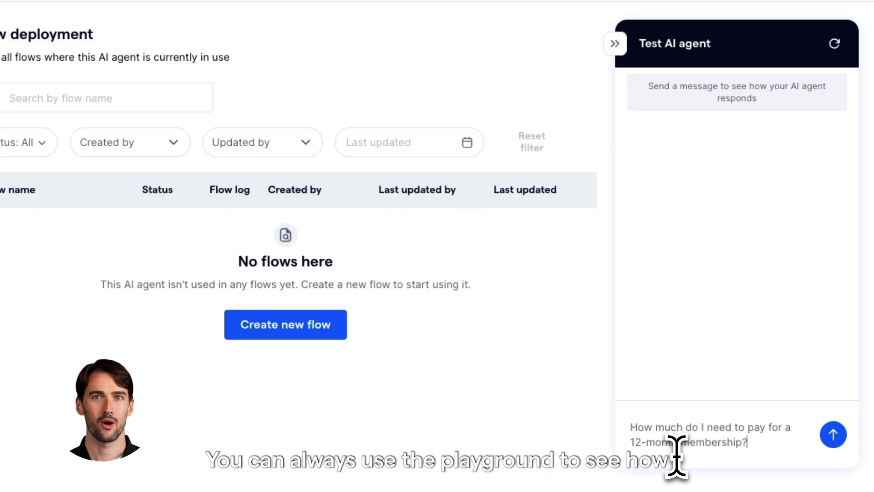
key("Return")
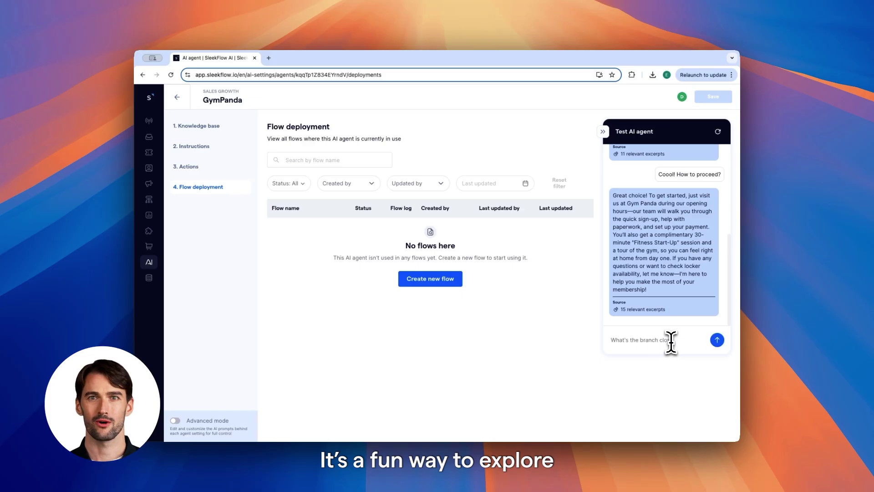
type("sest to me?")
key("Return")
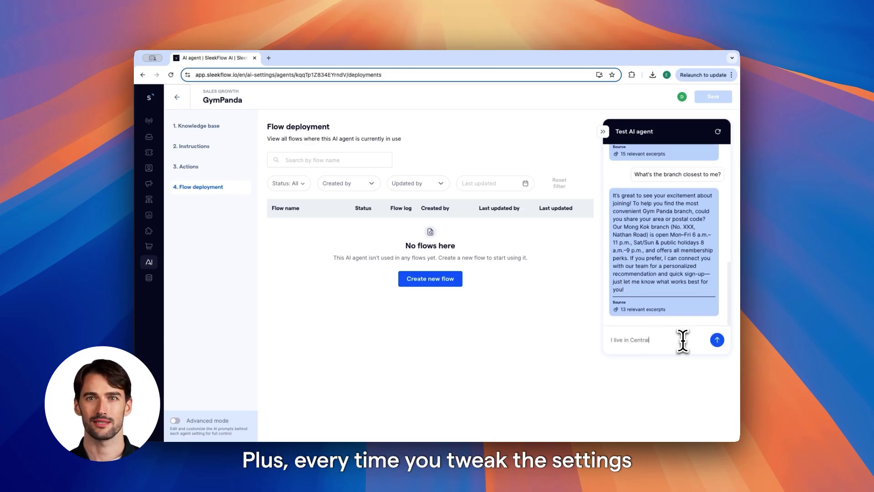
- Tell the agent you live in Central and accept its sign-up offer
type("!")
key("Return")
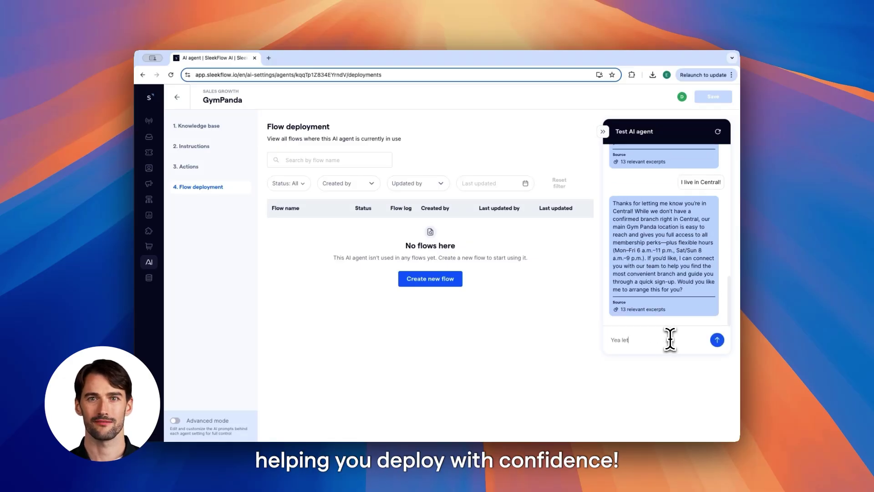
type("that")
key("Return")
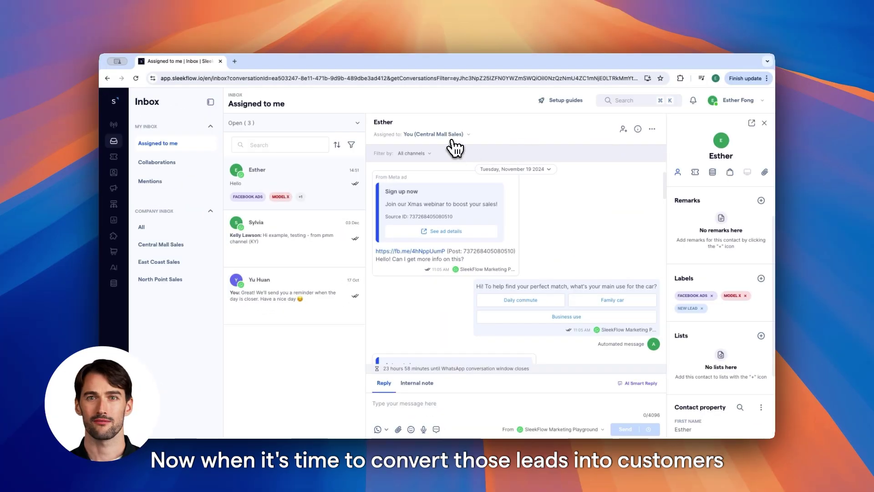
- Assign the conversation to East Coast Sales and add a North Point Sales collaborator
left_click(453, 139)
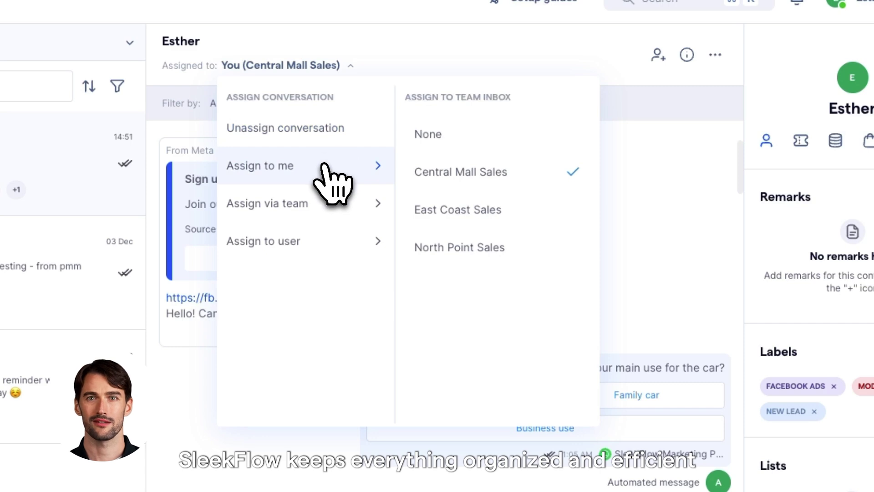
mouse_move(267, 203)
mouse_move(458, 209)
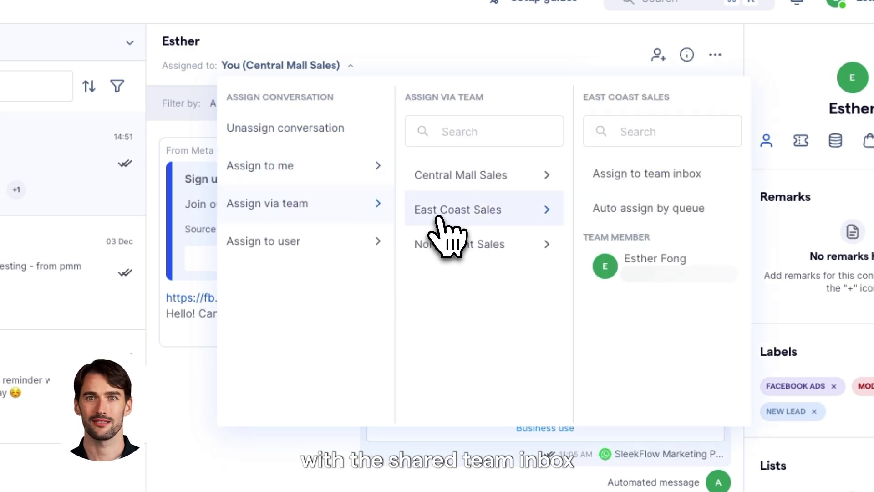
left_click(633, 274)
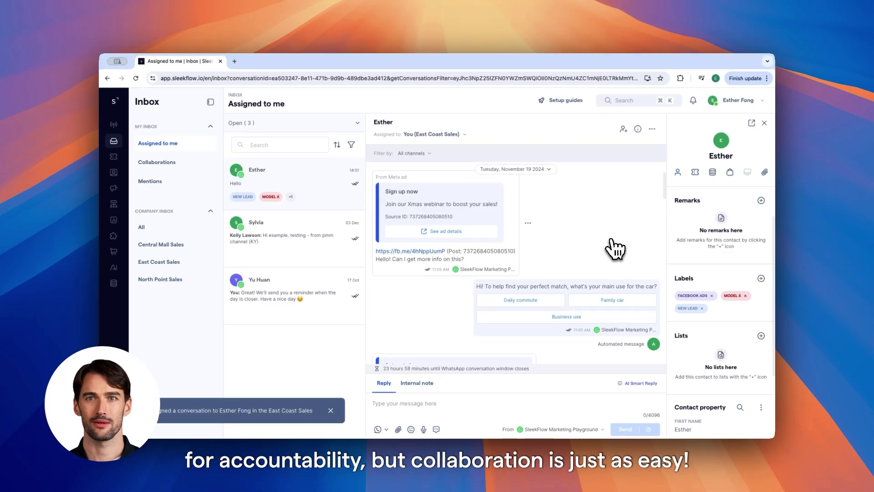
left_click(623, 129)
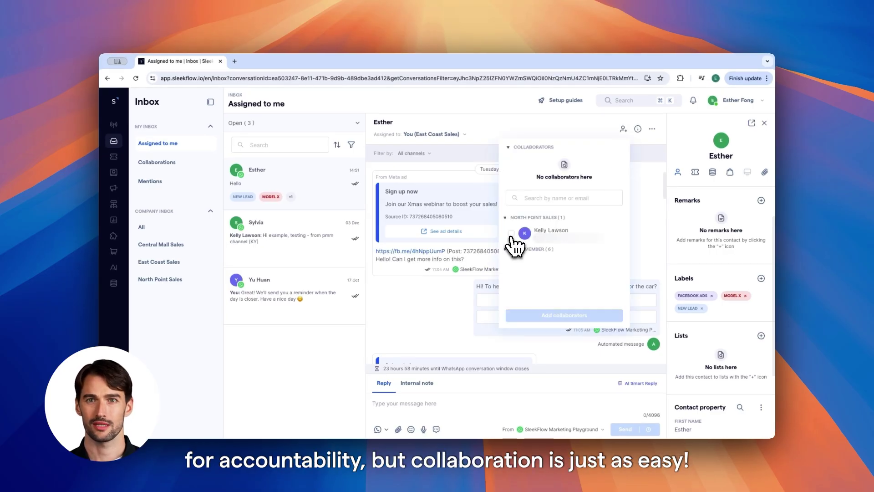
left_click(537, 316)
scroll(613, 318, "down", 5)
scroll(612, 321, "down", 5)
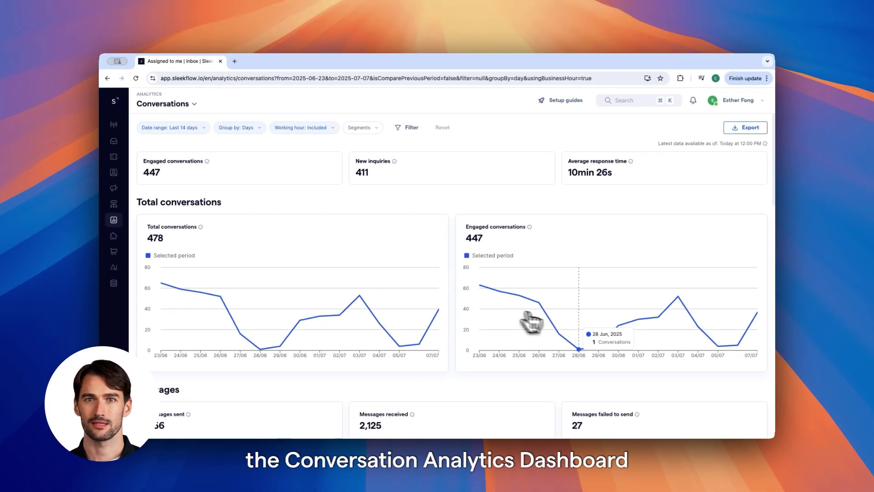
- Scroll Conversation Analytics to review the Messages and Response performance charts
scroll(671, 367, "down", 6)
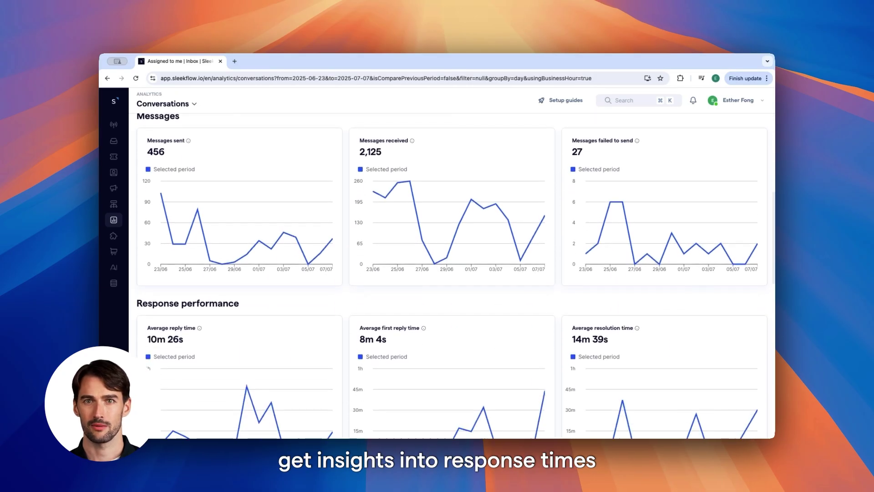
scroll(674, 368, "down", 2)
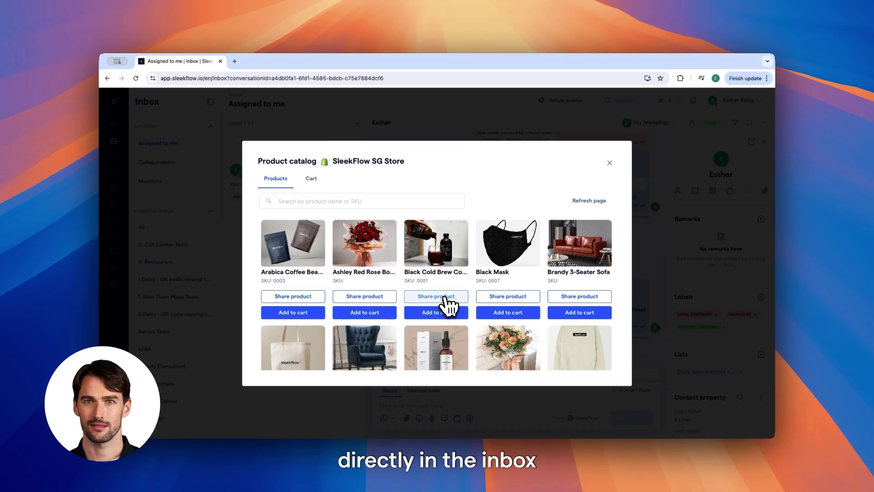
- Send Black Cold Brew Coffee, then cart the Black Mask and Fleurish Gerberas bouquet
left_click(444, 296)
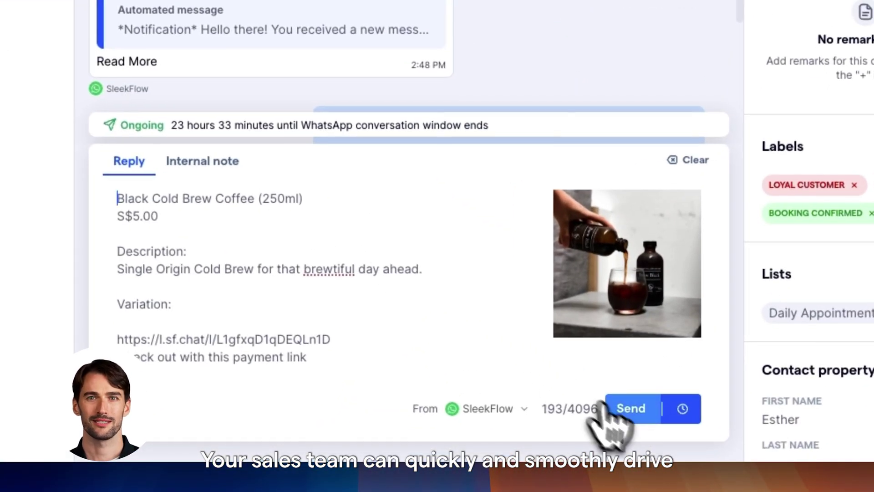
left_click(609, 408)
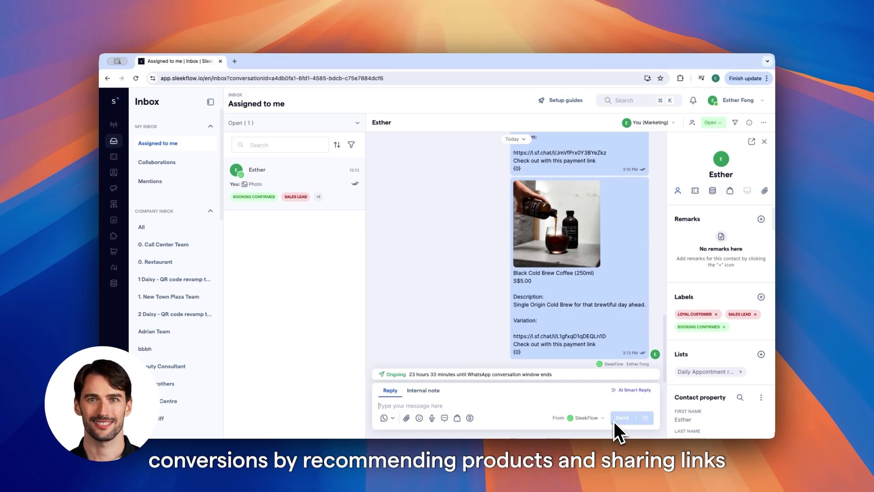
left_click(471, 419)
left_click(514, 313)
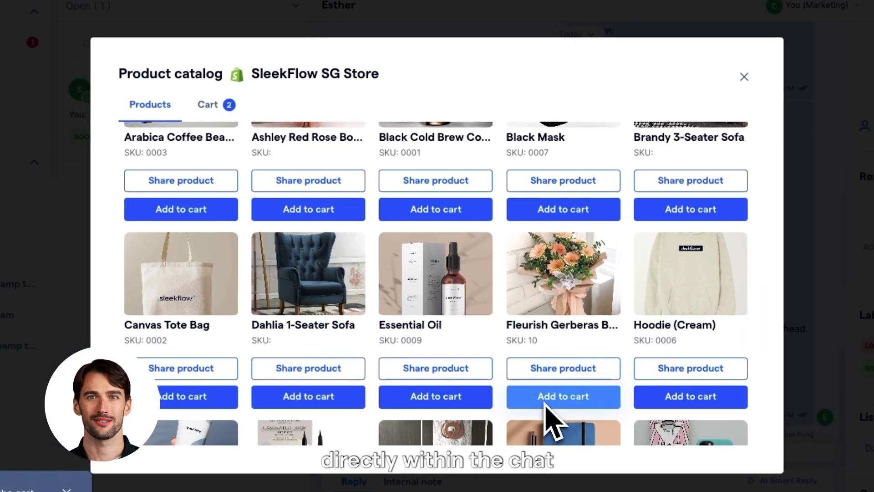
left_click(539, 392)
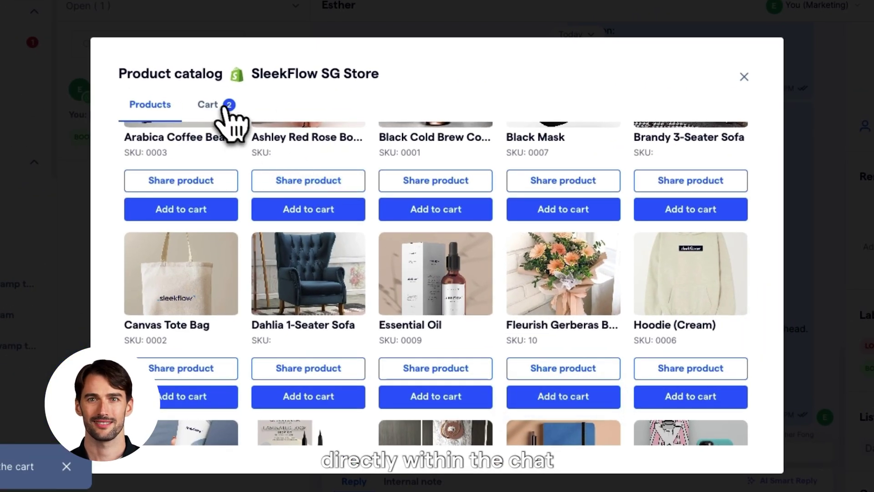
left_click(210, 105)
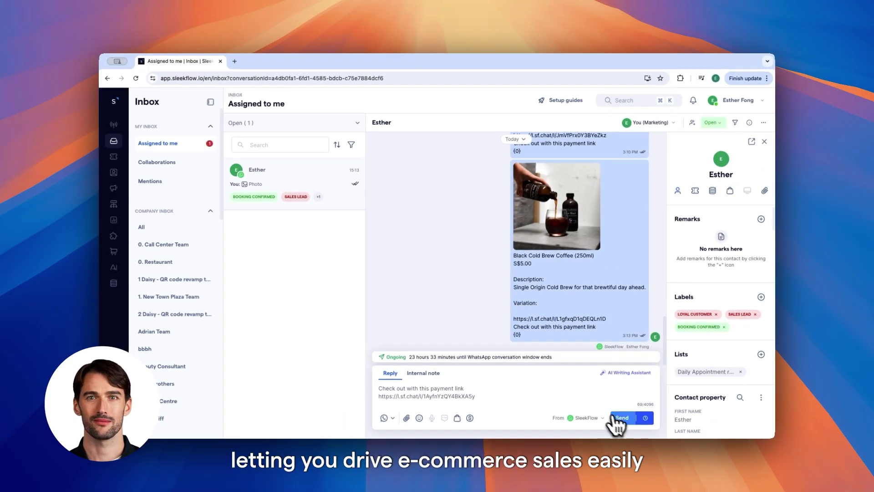
- Send the checkout payment link to the customer and scroll through the checkout page
left_click(621, 418)
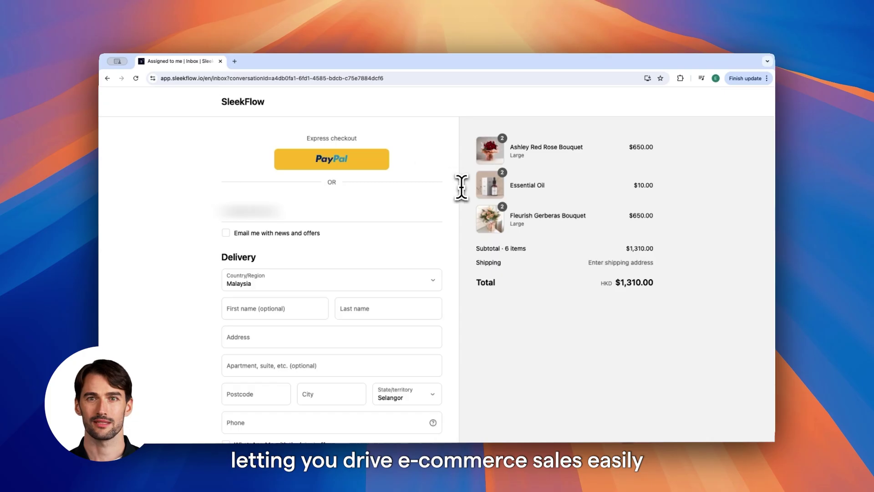
scroll(441, 225, "down", 1)
scroll(442, 223, "down", 3)
scroll(441, 223, "down", 2)
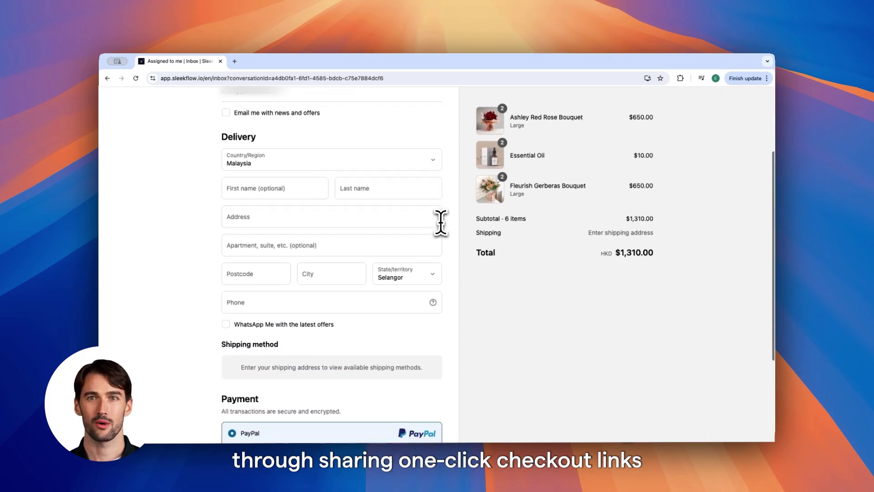
scroll(442, 225, "down", 5)
scroll(443, 224, "down", 4)
scroll(442, 224, "down", 1)
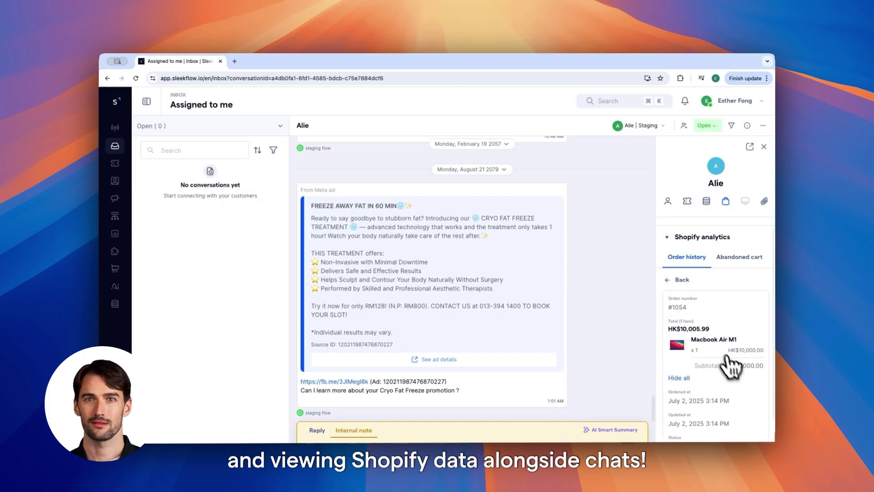
scroll(728, 364, "down", 1)
scroll(736, 367, "down", 2)
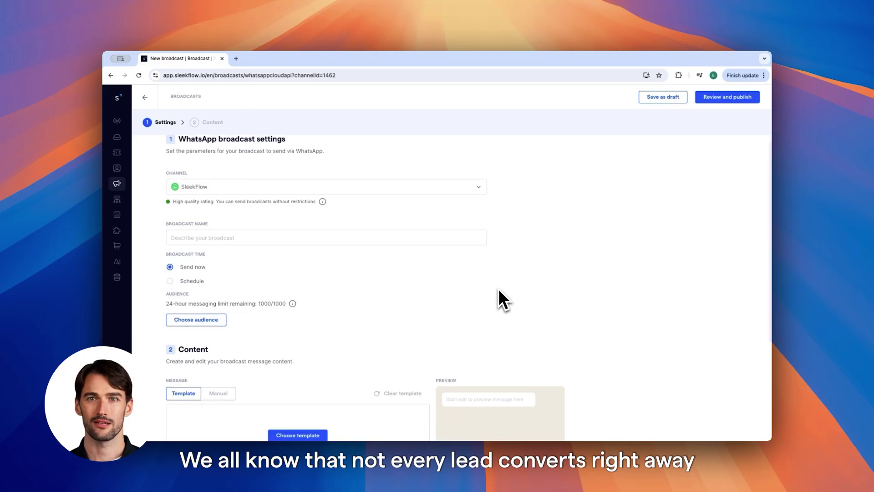
- Name the broadcast 'Retargeting campaign'
left_click(423, 214)
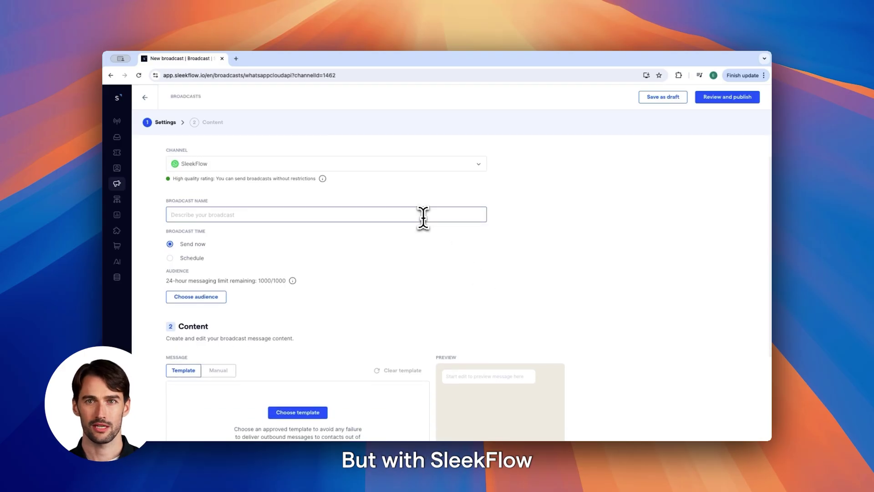
type("Retargeting campaign")
scroll(372, 263, "down", 5)
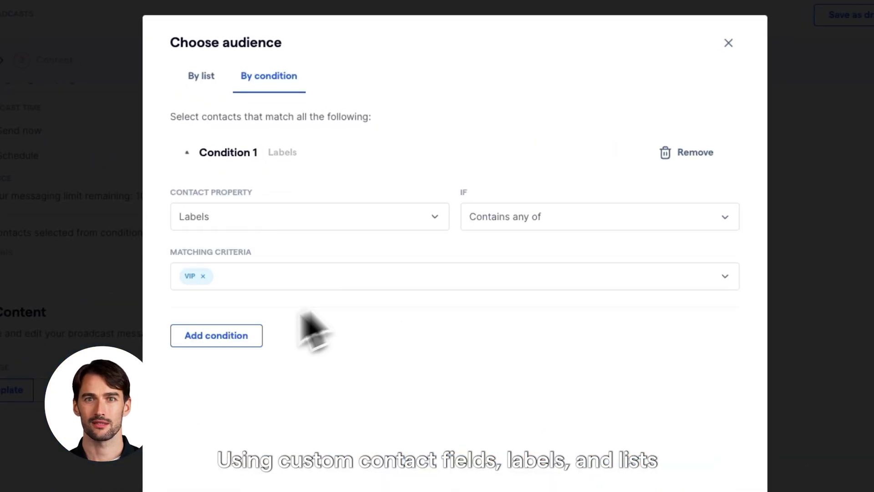
- Add a Last Contact From You condition to the audience, confirming 17 matched contacts
left_click(216, 335)
left_click(239, 394)
scroll(309, 296, "down", 3)
left_click(261, 339)
left_click(496, 394)
left_click(470, 406)
left_click(572, 408)
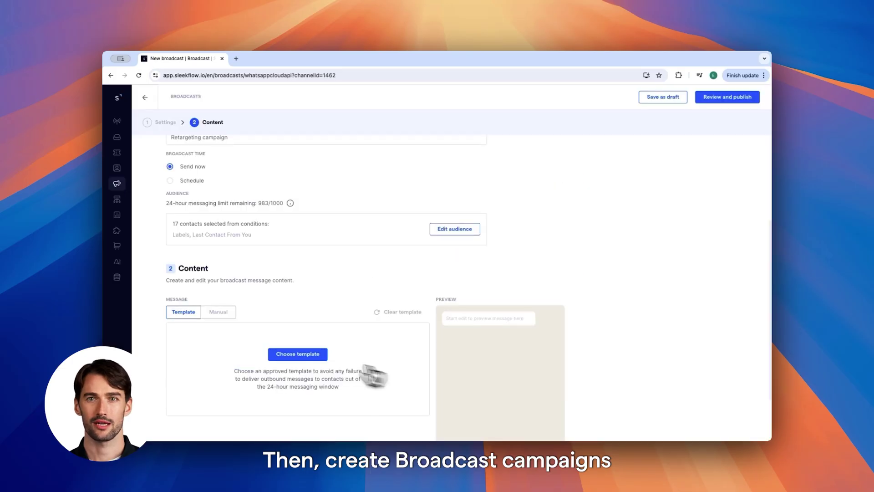
- Load the flow_booking template with the contact's first name as variable, then review the overview
left_click(298, 354)
left_click(544, 403)
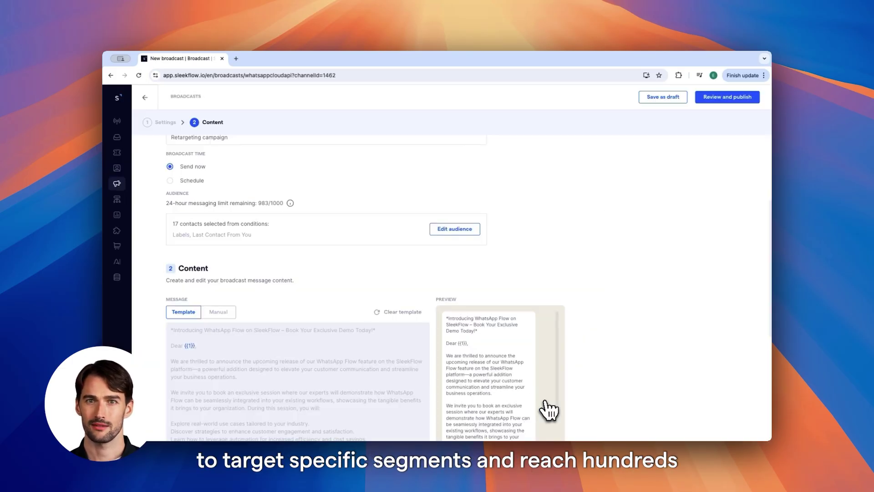
scroll(403, 369, "down", 3)
scroll(386, 367, "down", 2)
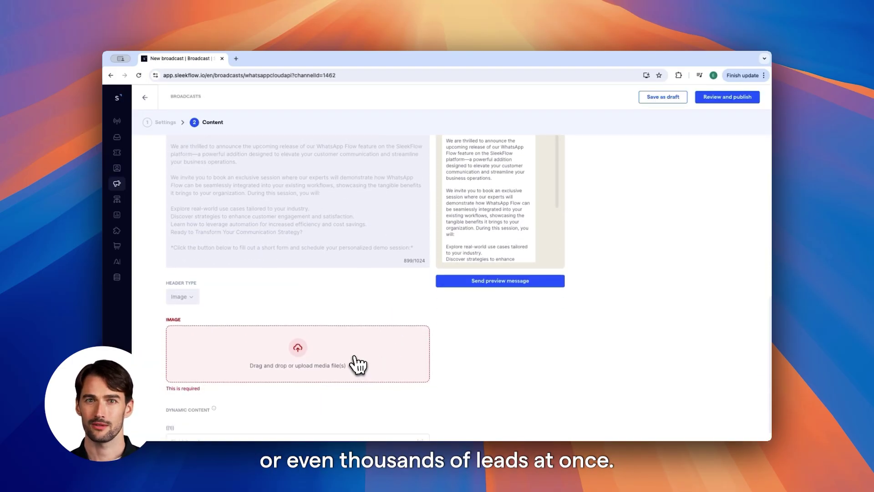
left_click(420, 424)
left_click(395, 349)
left_click(703, 99)
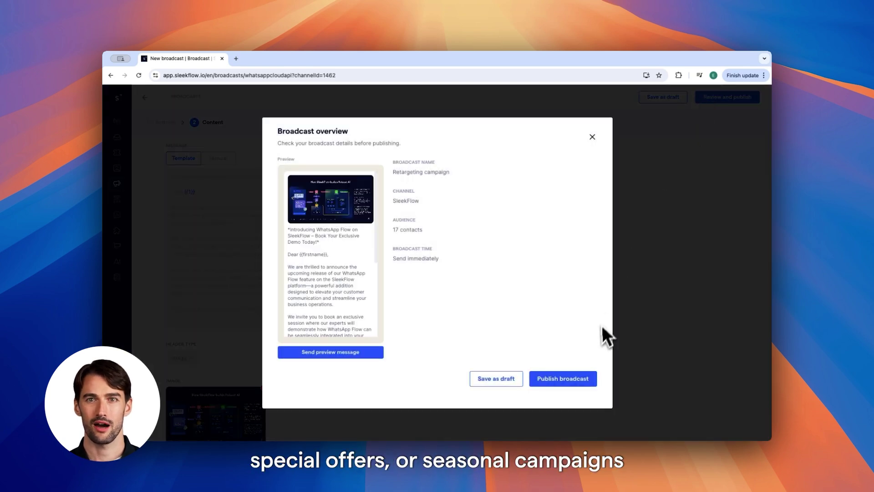
- Return to all broadcasts and open the Conversion analytics dashboard
left_click(577, 379)
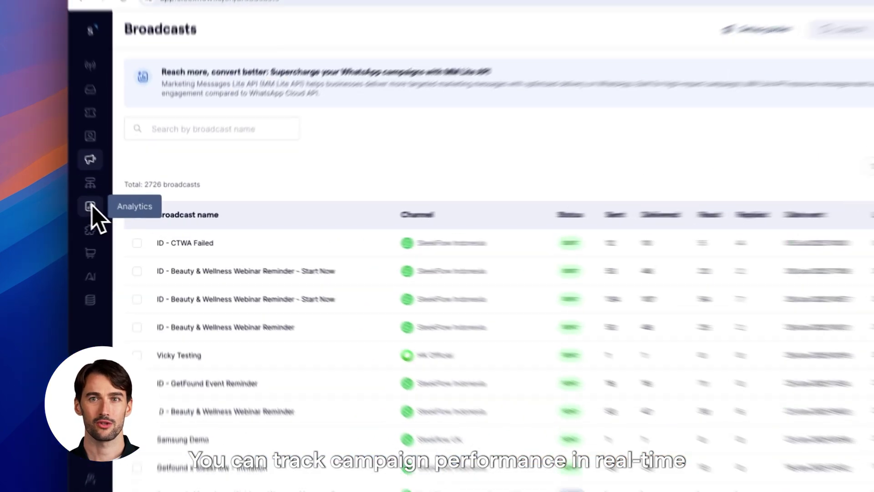
left_click(91, 207)
left_click(150, 295)
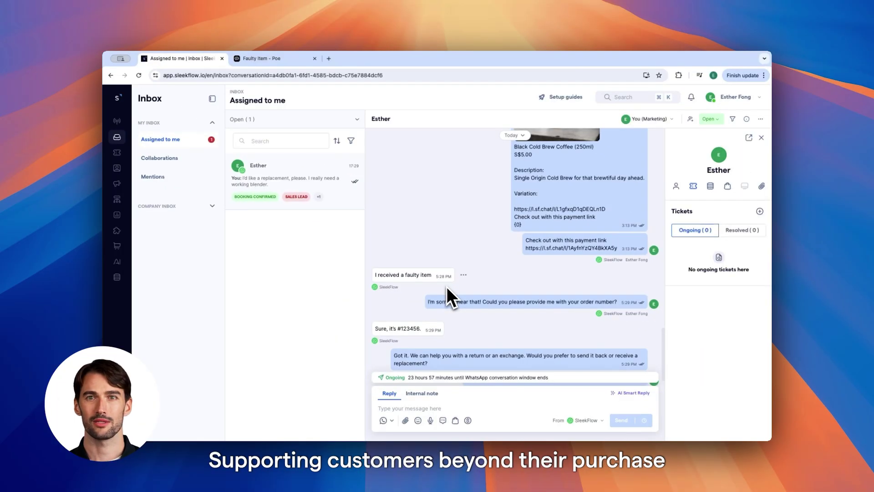
- Create and assign the urgent 'Exchange faulty item' ticket, then generate an AI-suggested reply
left_click(760, 211)
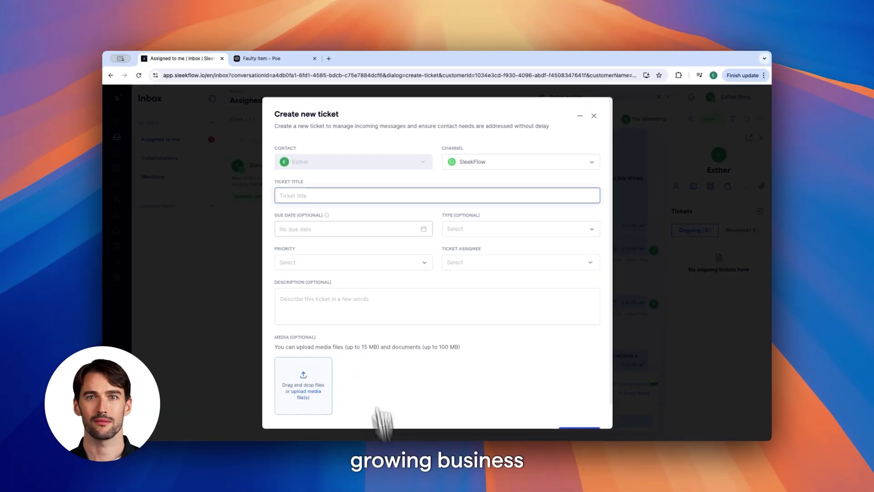
type("Exchange faulty item")
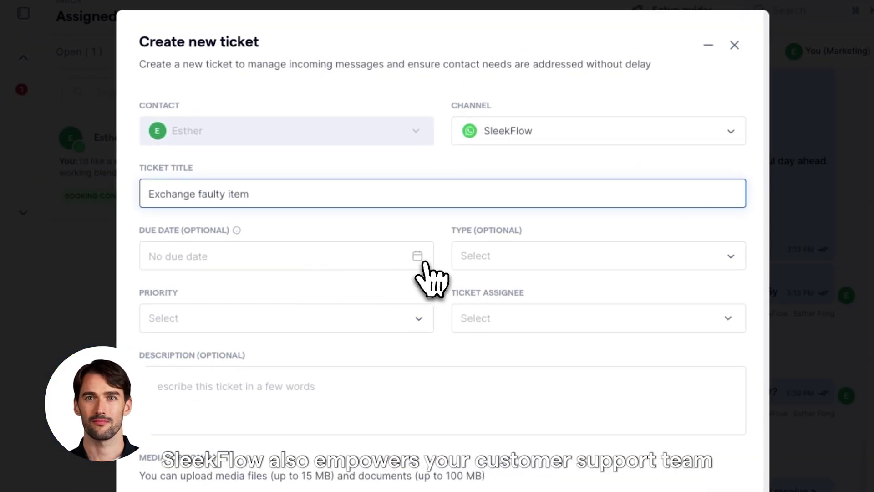
left_click(378, 357)
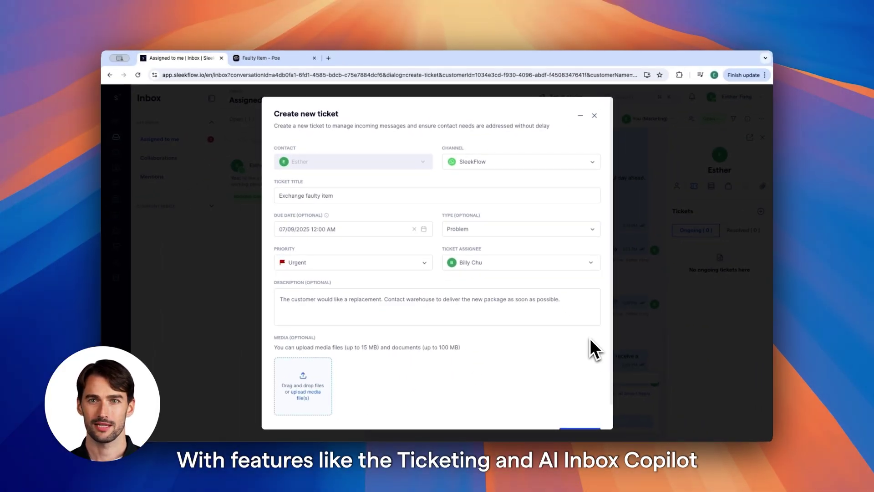
scroll(589, 337, "down", 1)
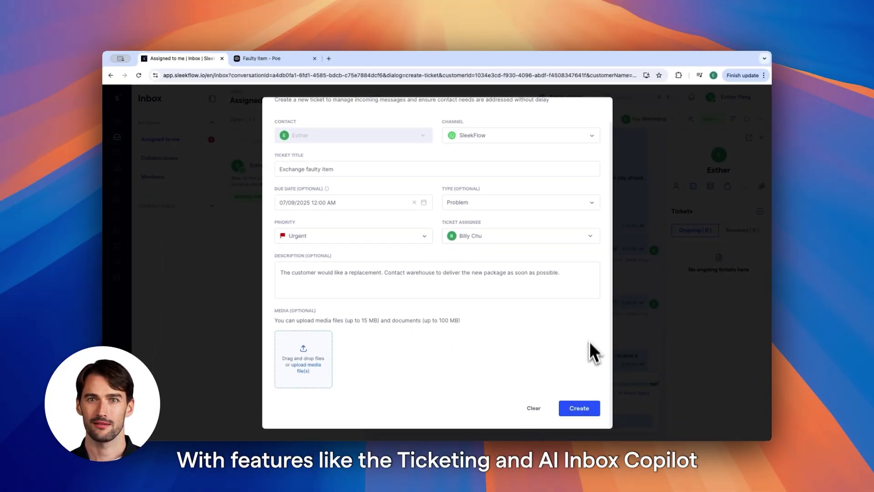
left_click(587, 408)
left_click(522, 287)
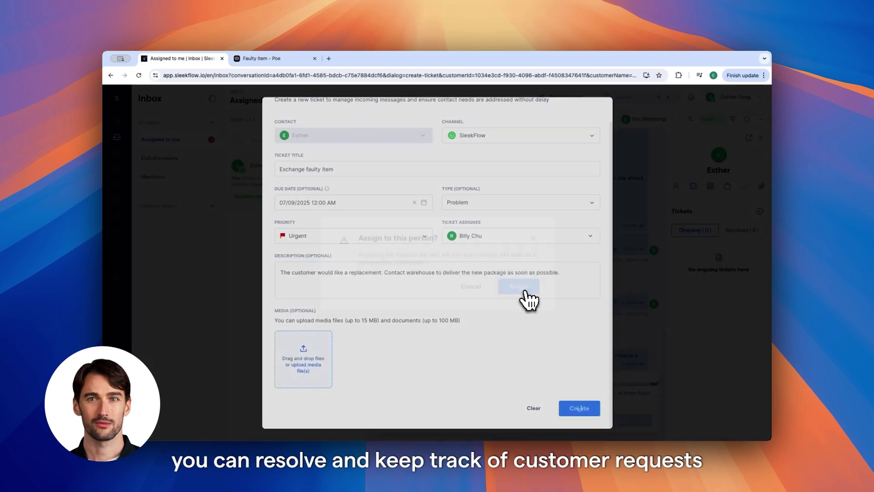
left_click(601, 368)
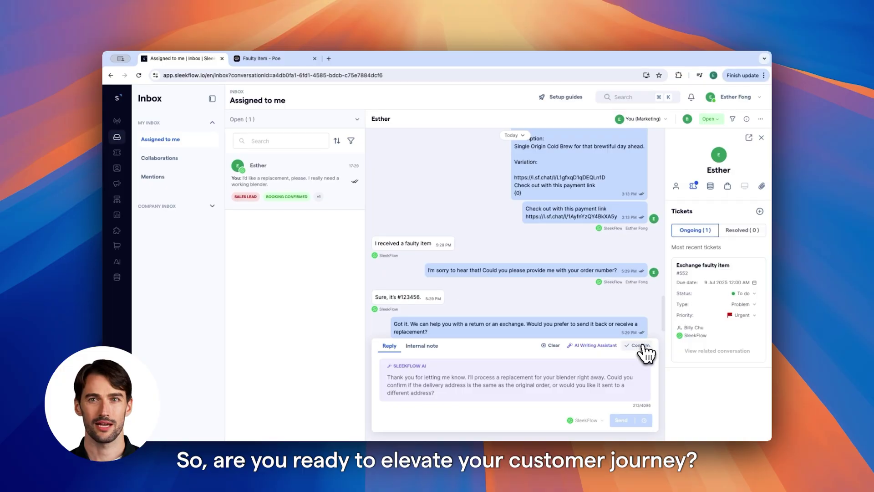
- Send the AI reply, sign up for a free account, and begin connecting WhatsApp Business API
left_click(641, 346)
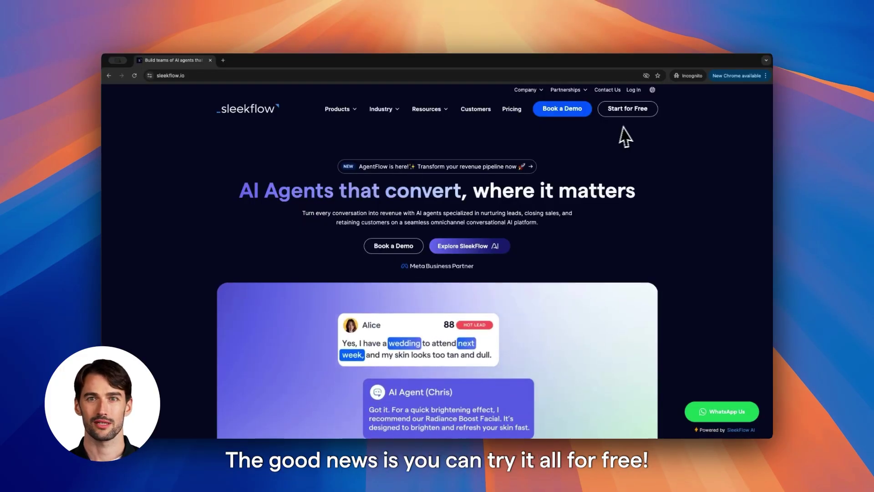
left_click(622, 116)
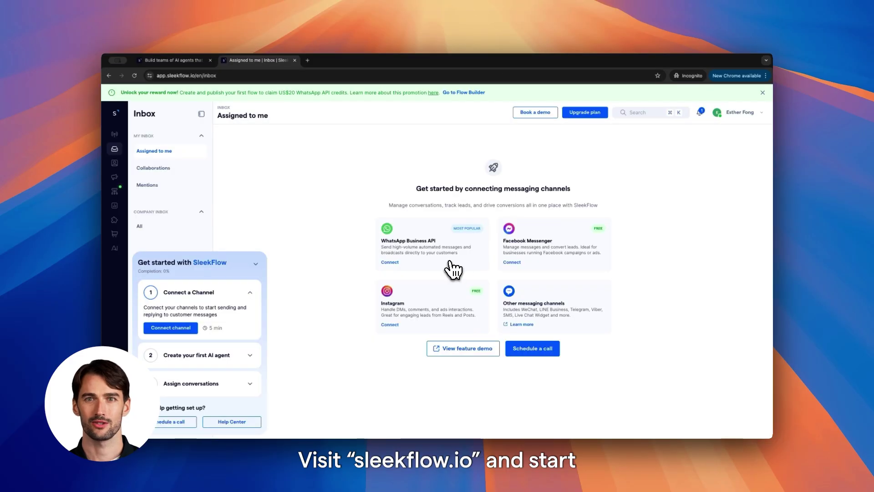
left_click(450, 262)
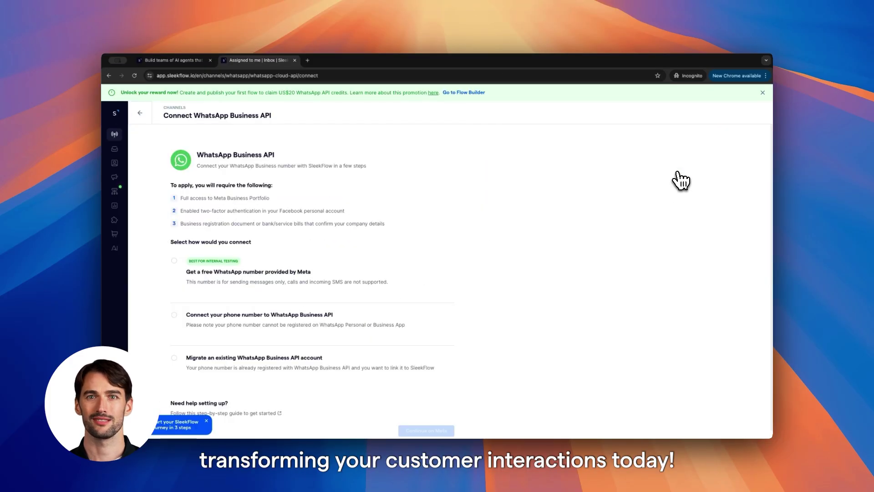